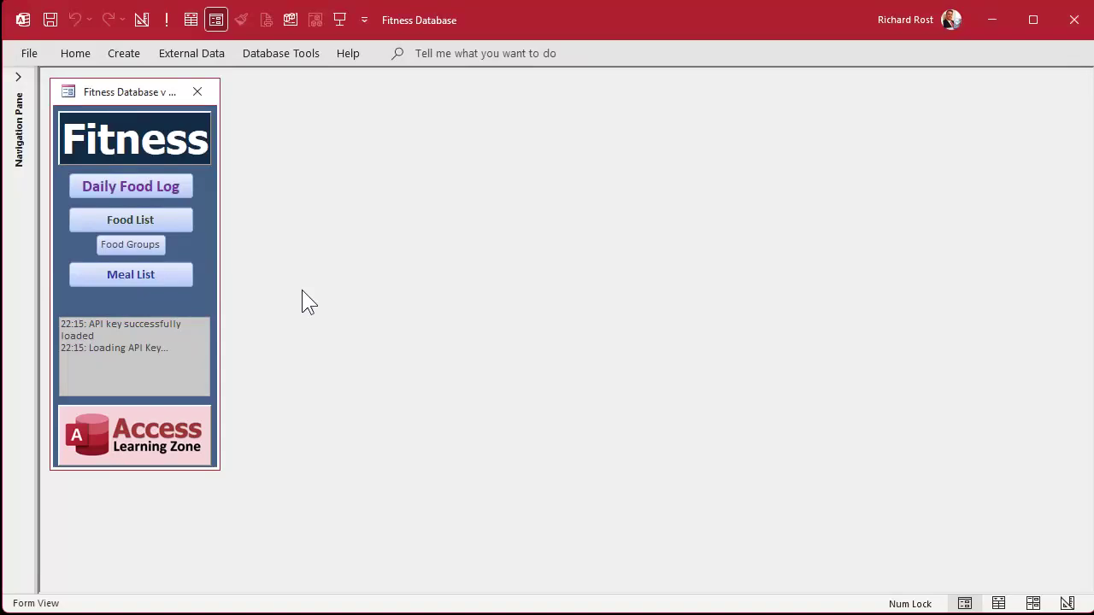
Open the daily food log and enter 'Lunch' in the Food field
left_click(153, 190)
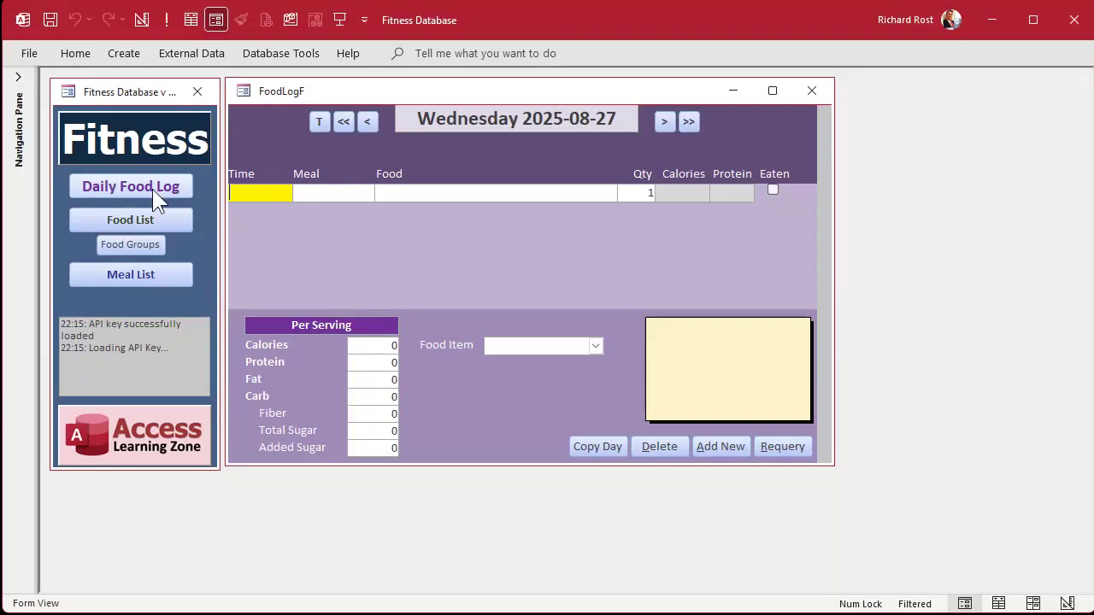
left_click(413, 194)
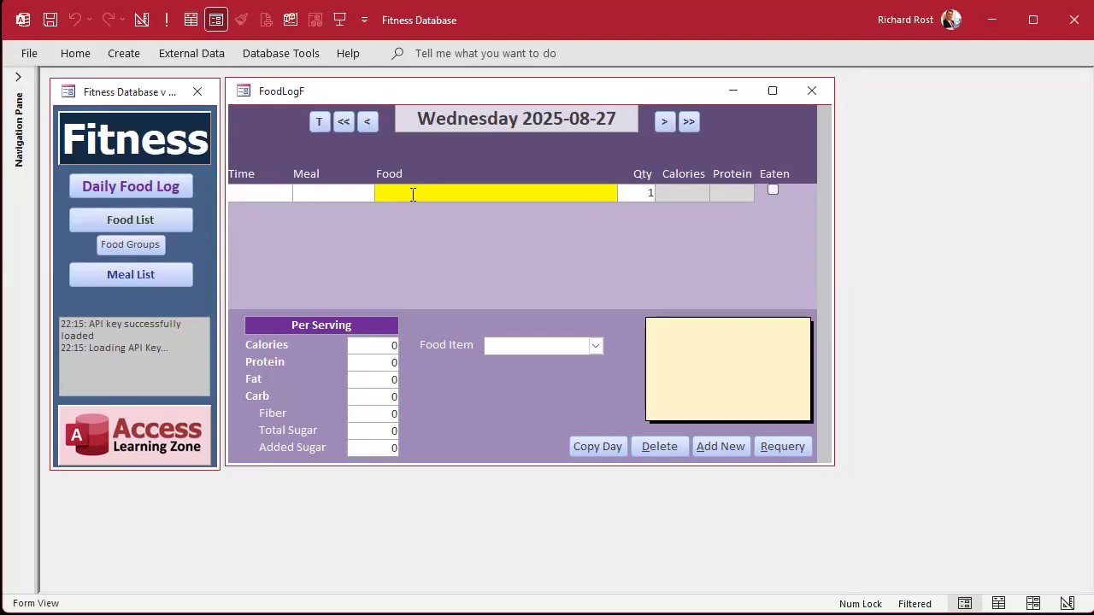
type("Lunch")
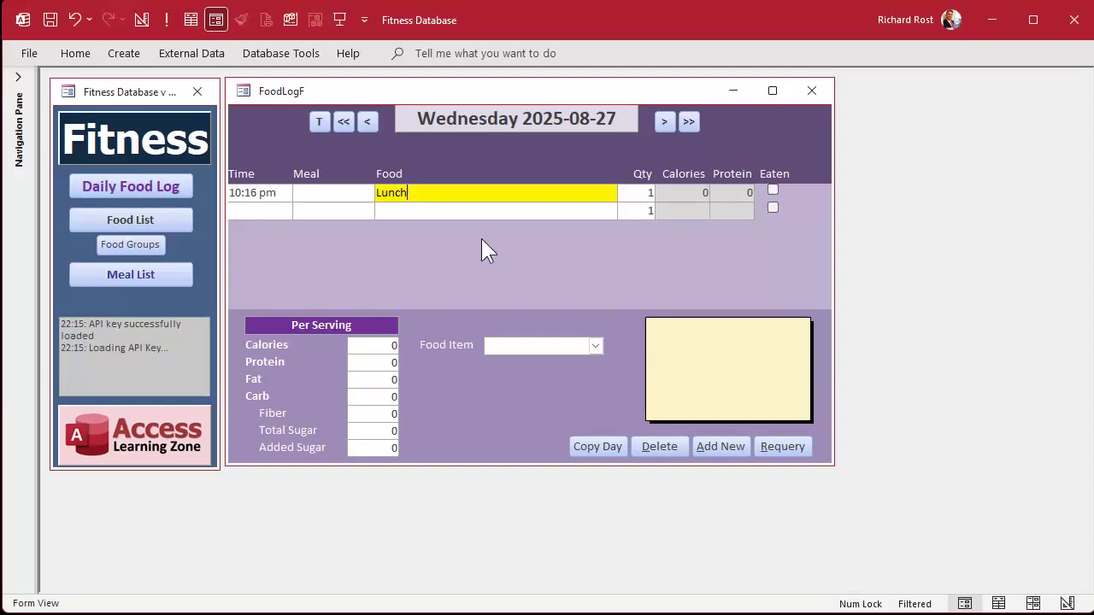
Browse the logs by day and week, ending on today's food log
left_click(366, 122)
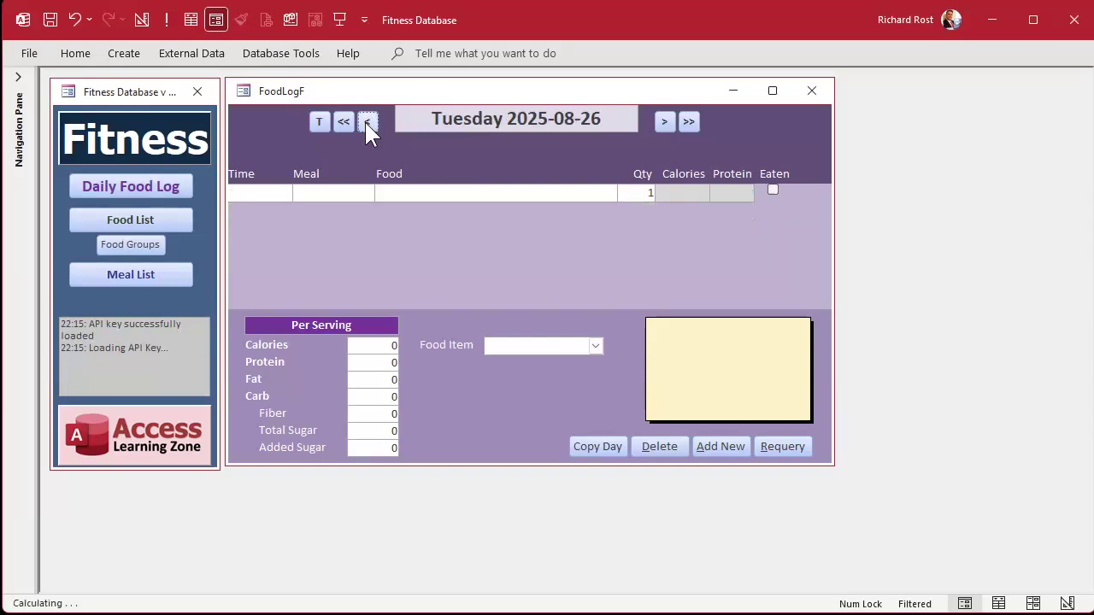
left_click(665, 123)
left_click(688, 122)
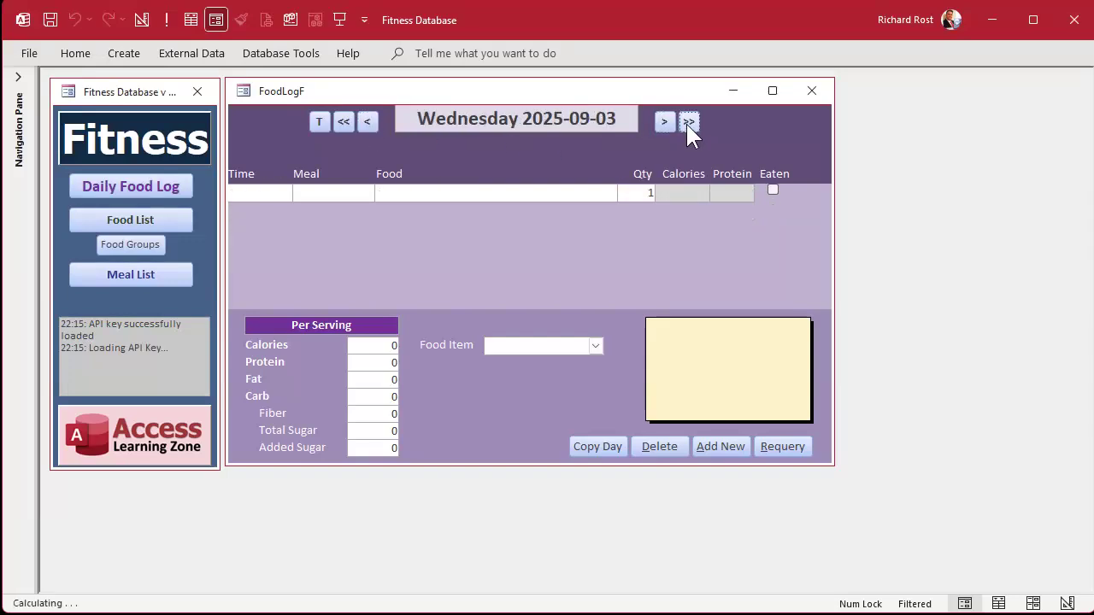
left_click(343, 121)
left_click(320, 121)
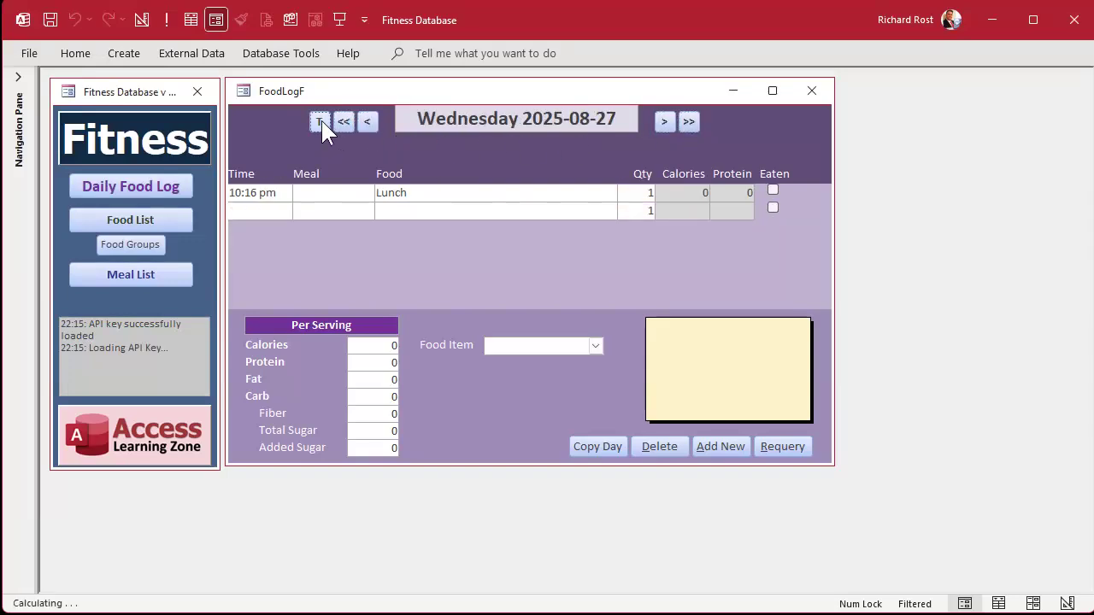
Close the food log, open the food and meal lists, and filter meals by 'cerea'
left_click(811, 90)
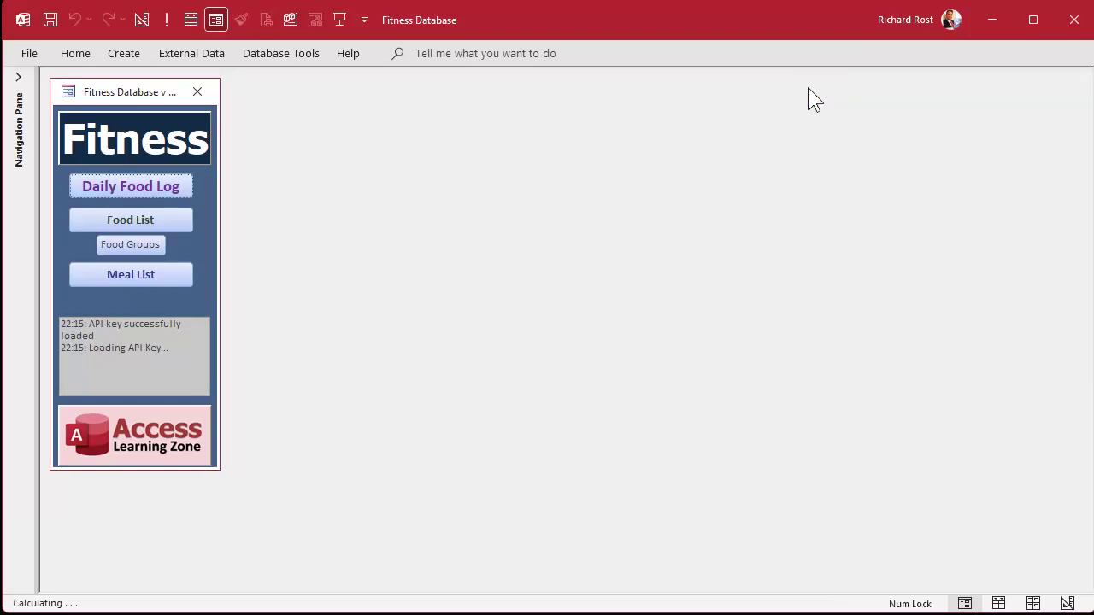
left_click(172, 219)
left_click(160, 272)
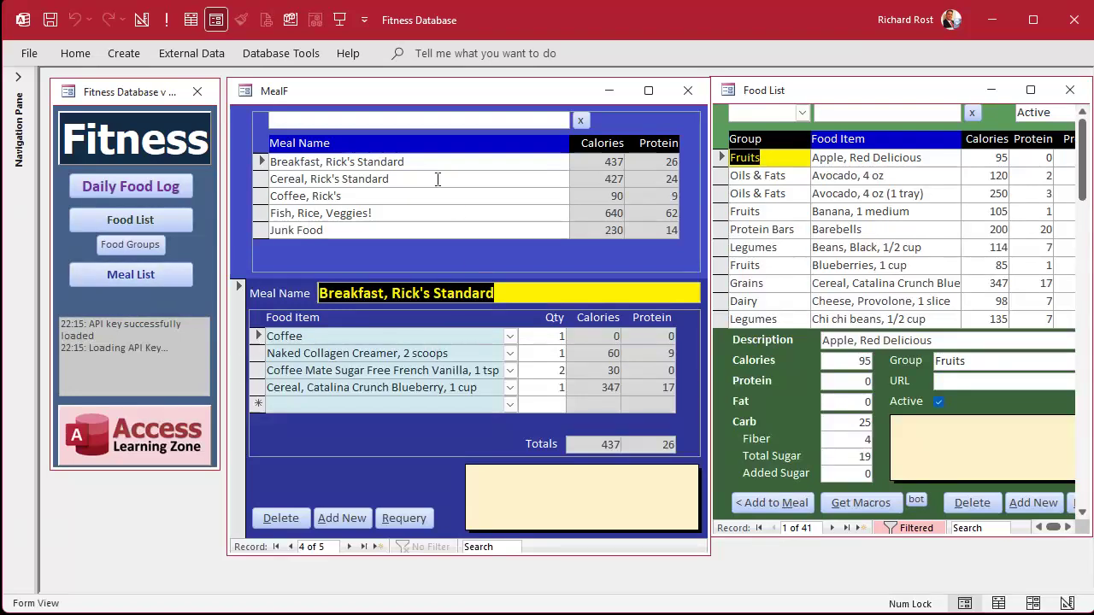
left_click(402, 120)
type("cerea")
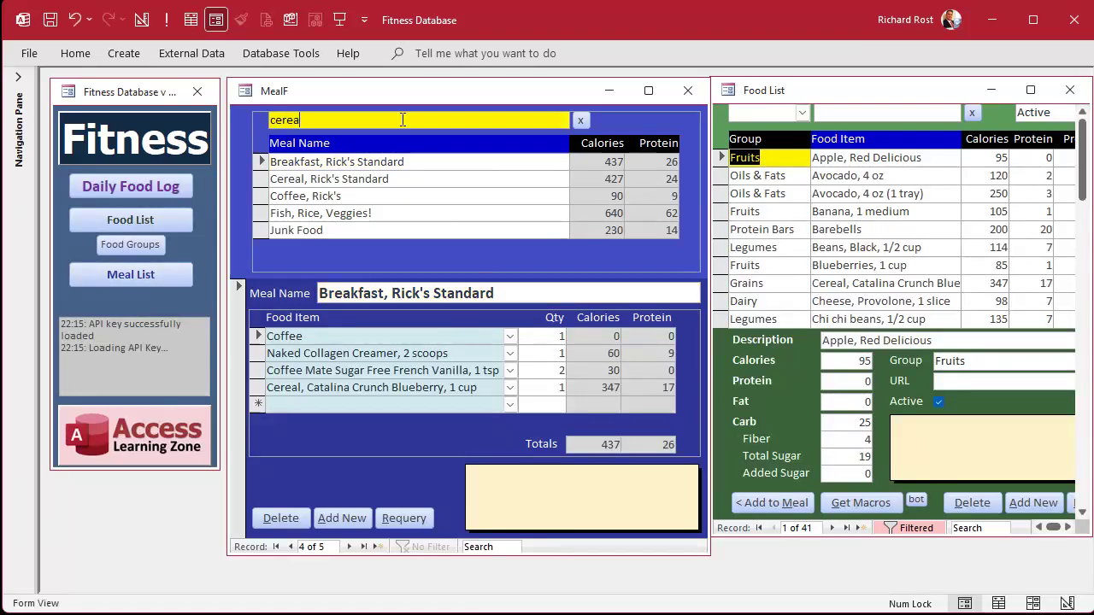
key("Return")
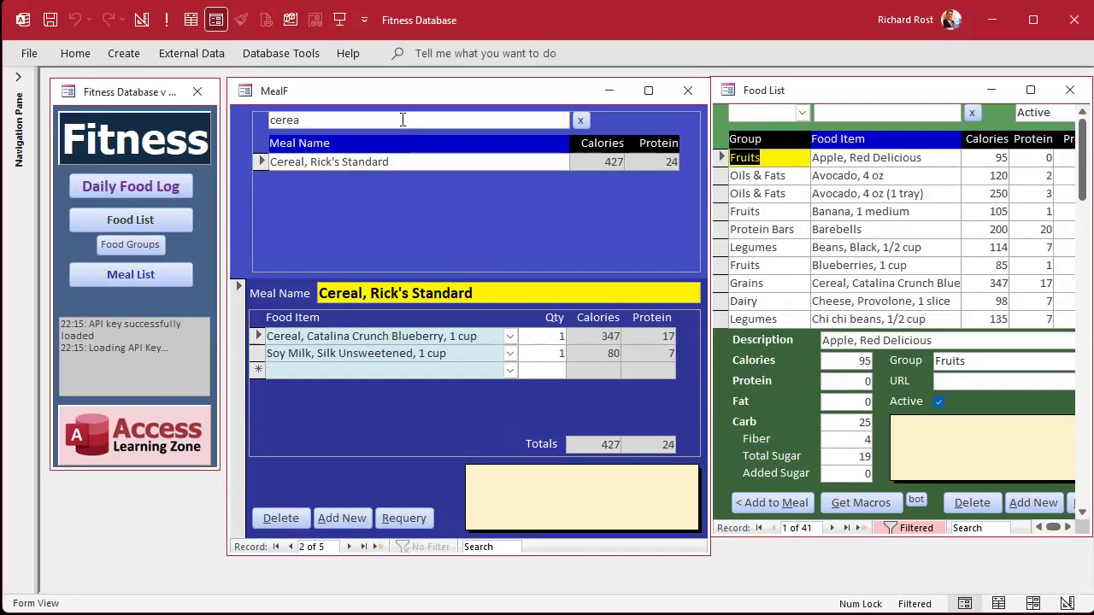
Limit the food list to the Dairy group and search it for 'prov'
left_click(801, 113)
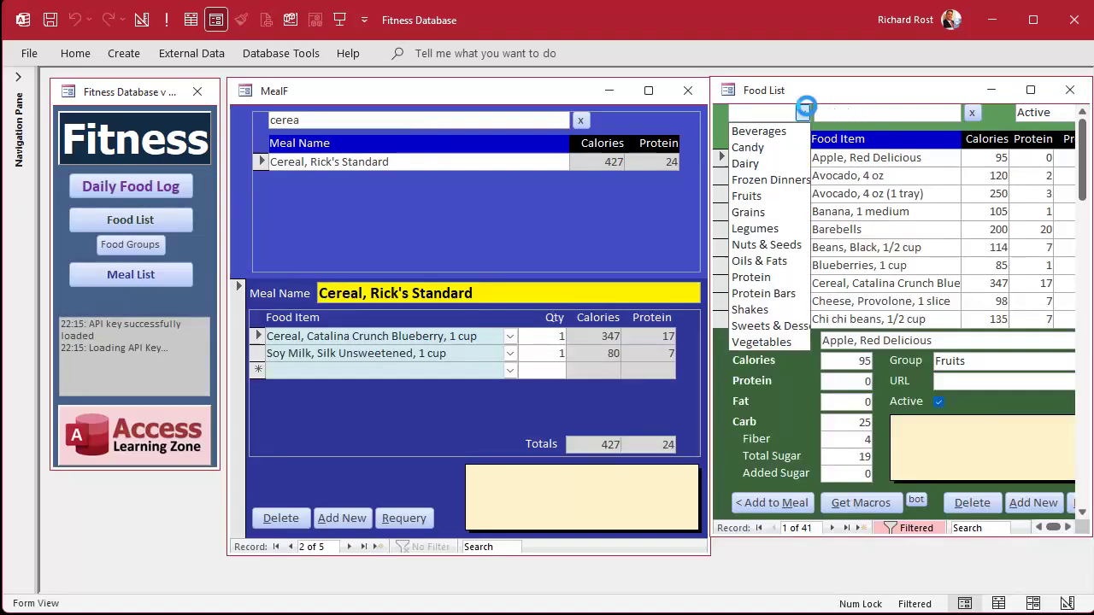
left_click(752, 164)
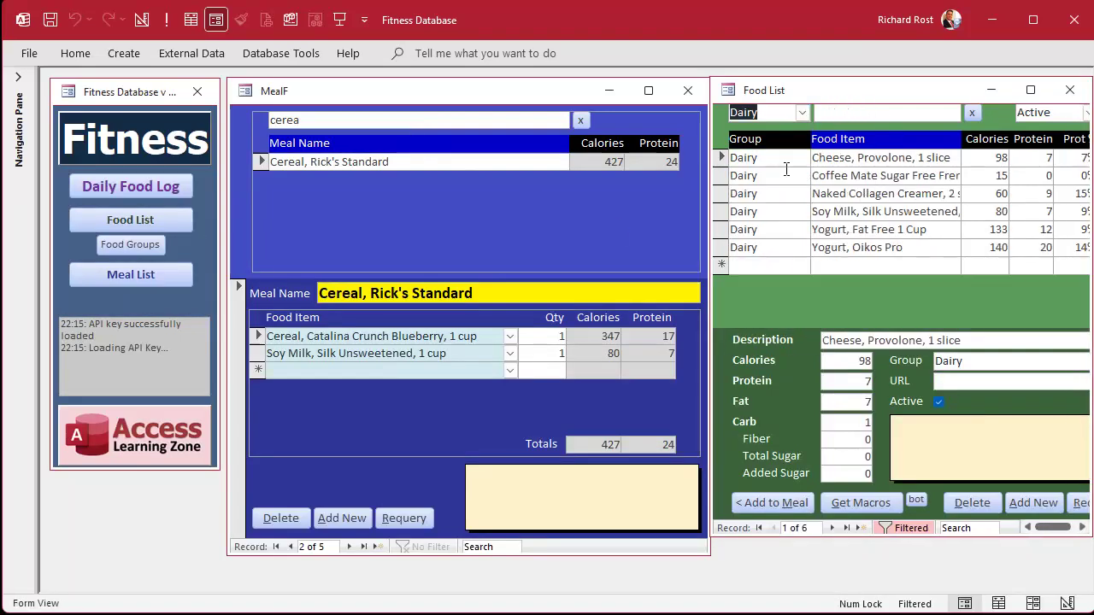
left_click(889, 115)
type("prov")
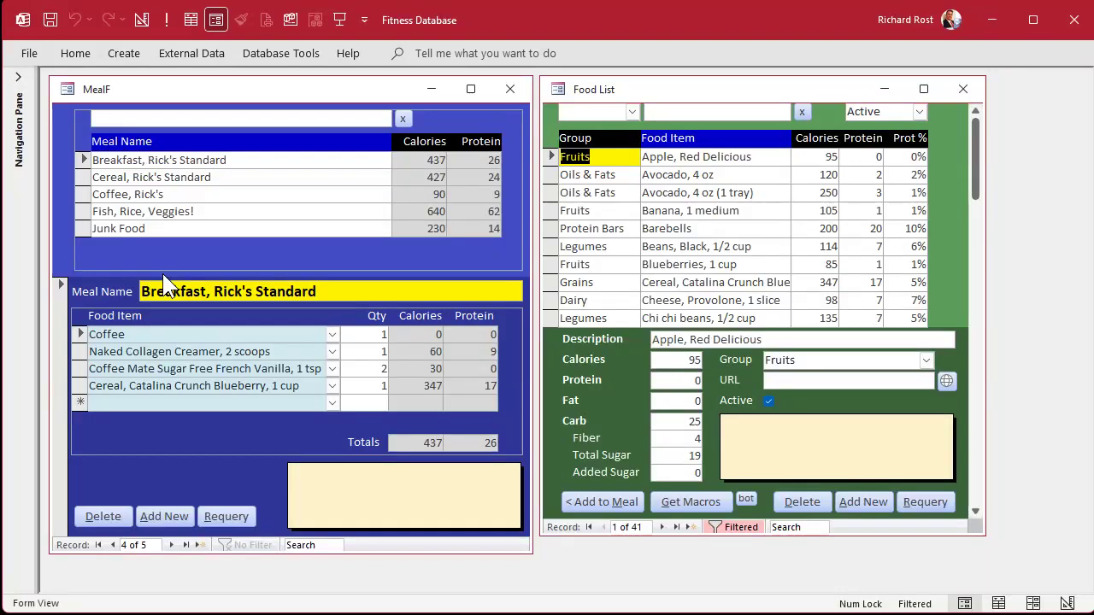
Select Breakfast, Rick's Standard, then the Fish, Rice, Veggies! meal to show its items
left_click(212, 160)
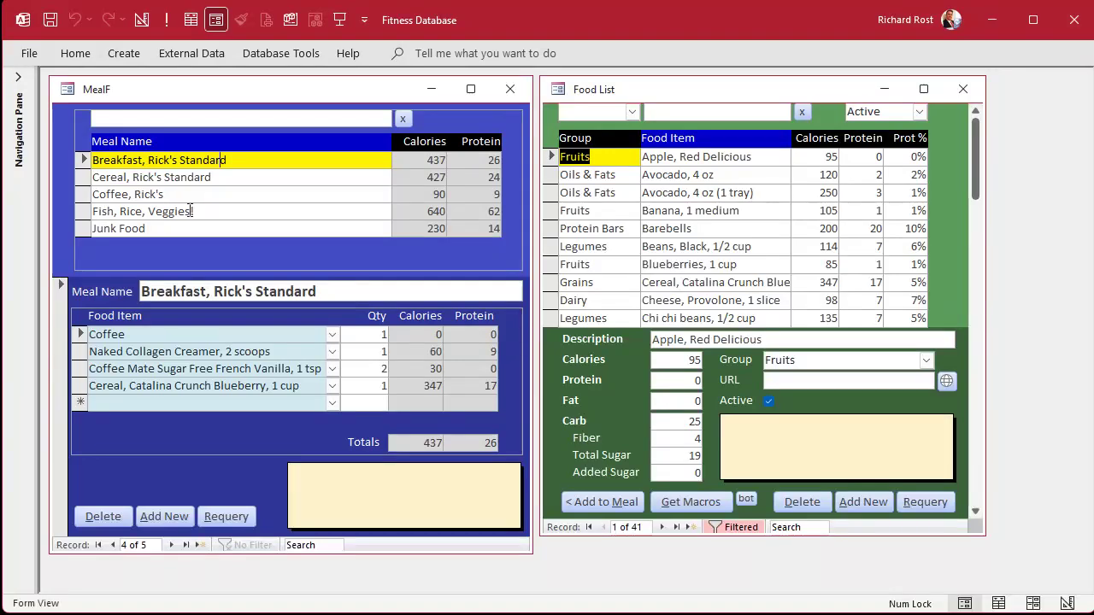
left_click(216, 210)
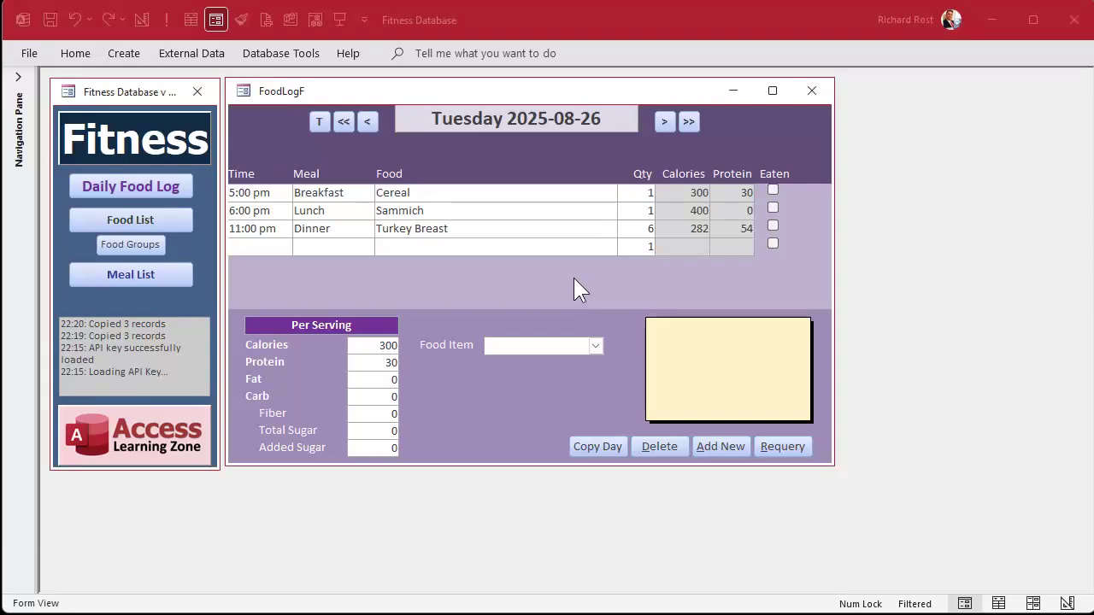
Copy the 2025-08-26 entries to 2025-08-27 and compare both days' logs
left_click(590, 445)
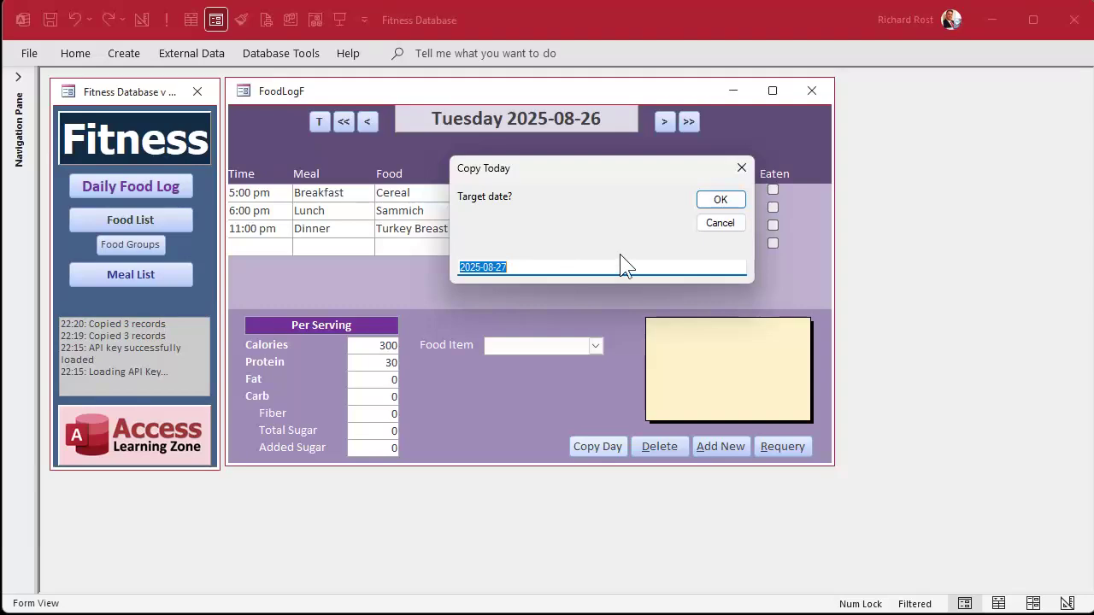
left_click(718, 200)
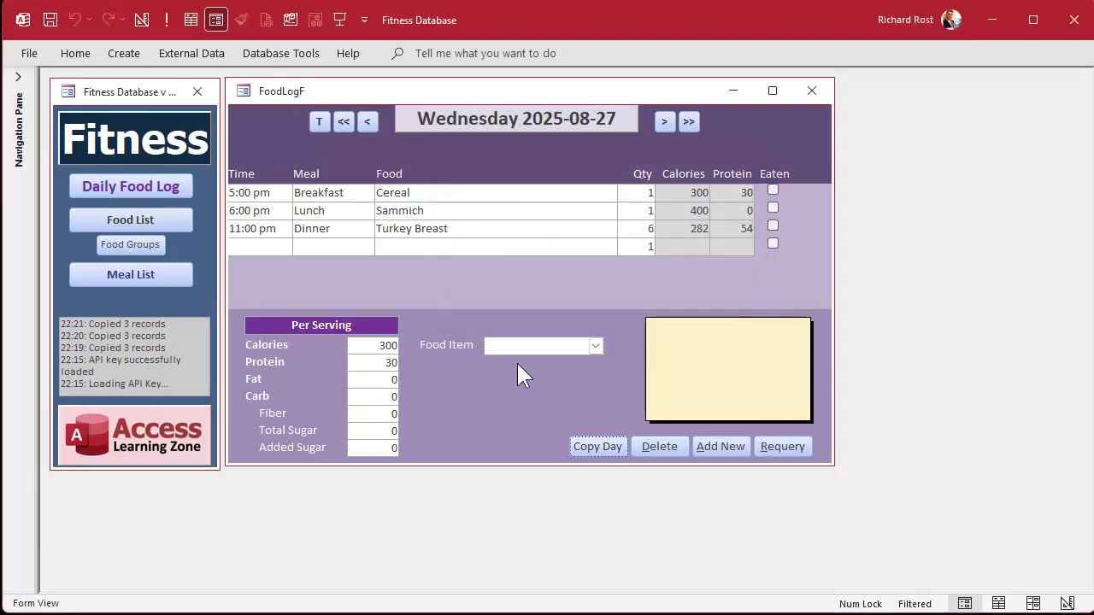
left_click(368, 123)
left_click(663, 122)
Search the Food Item combo for 'chick', then clear it and search for 'dair'
left_click(595, 345)
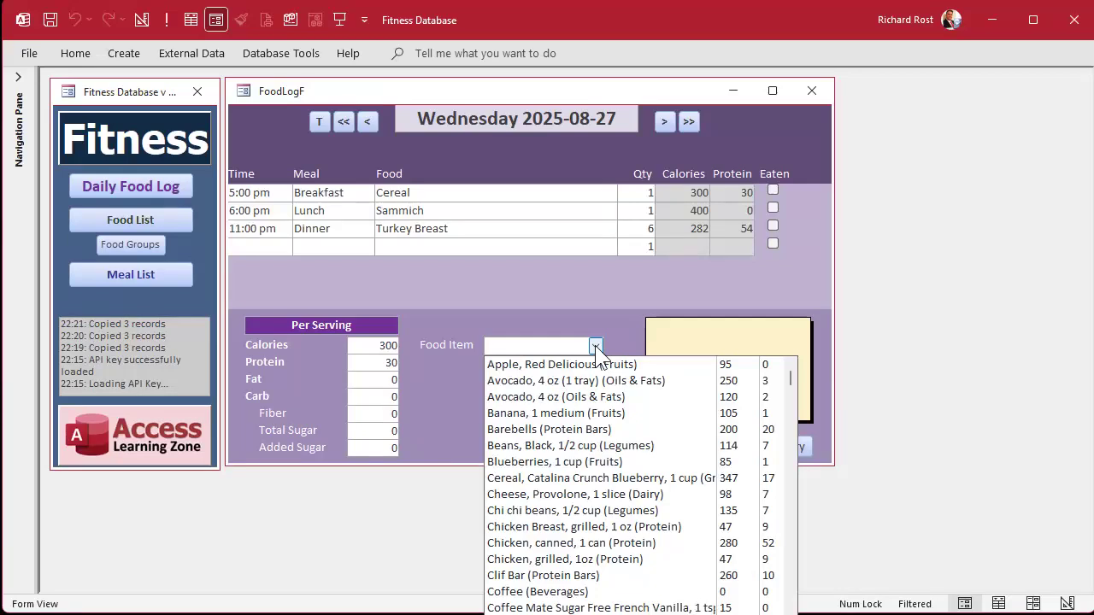
type("c")
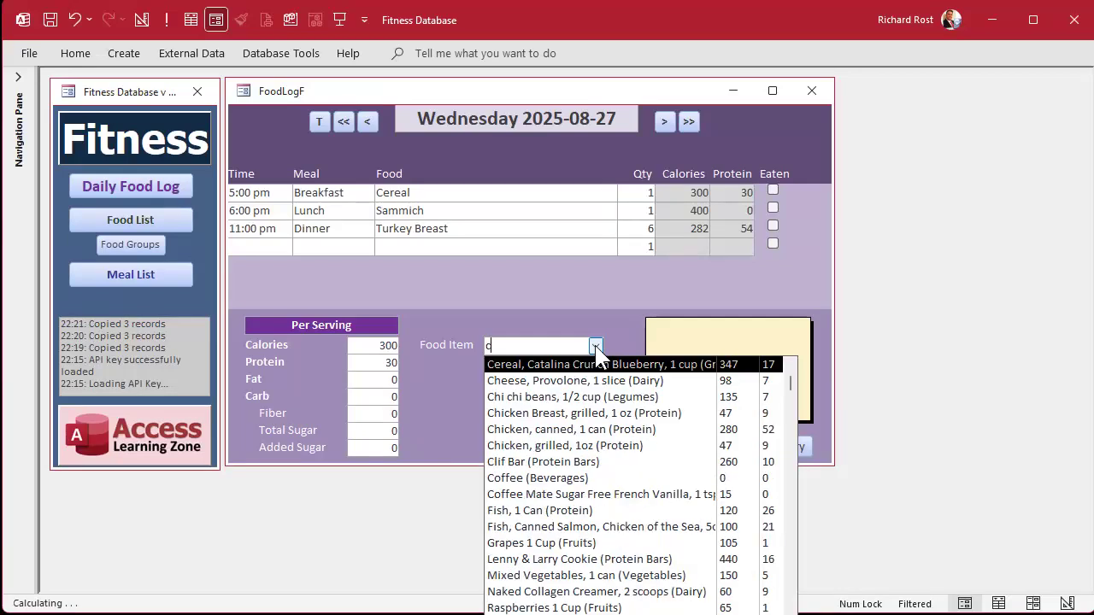
type("hick")
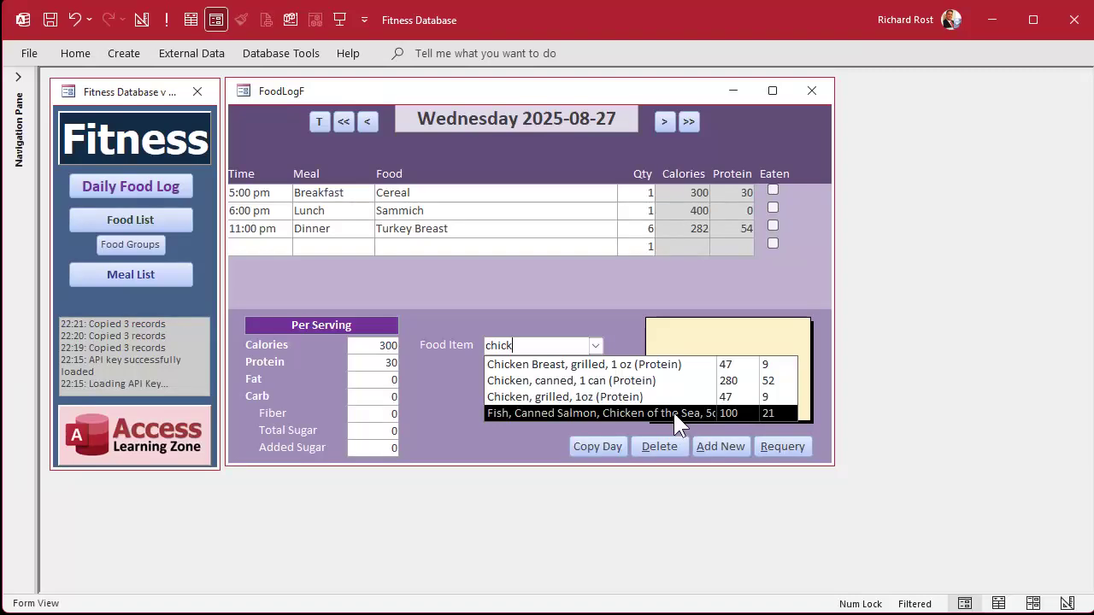
key("BackSpace")
key("BackSpace")
key("BackSpace")
key("BackSpace")
key("BackSpace")
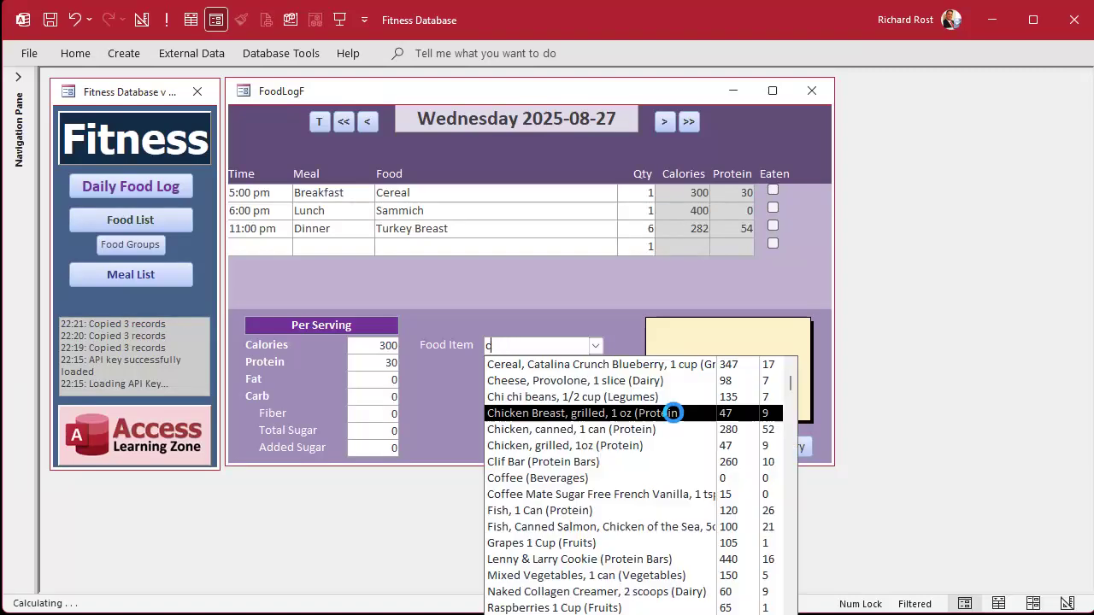
type("dair")
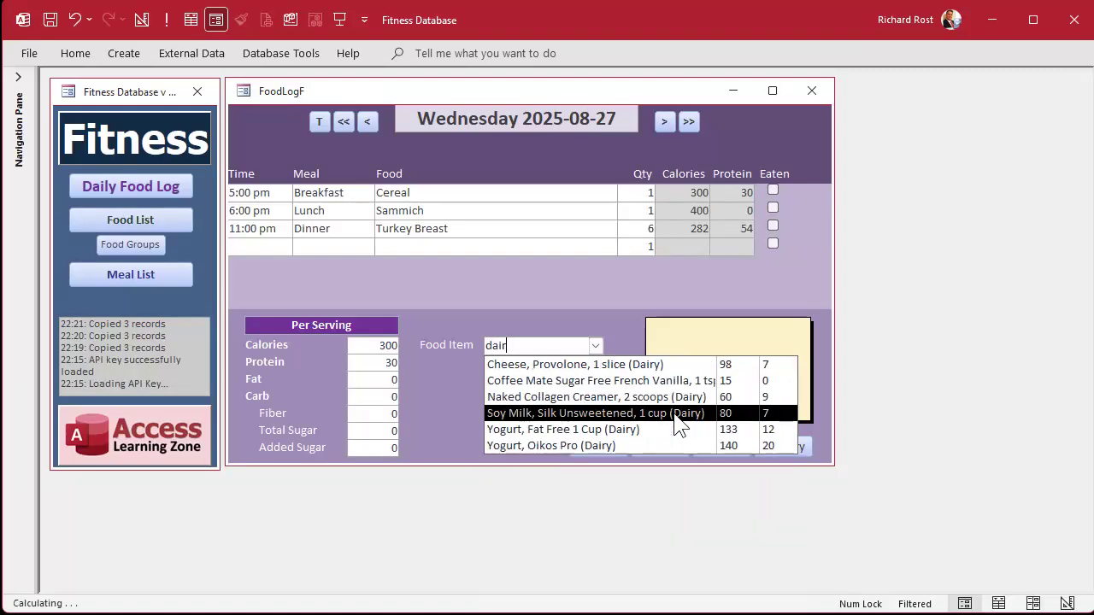